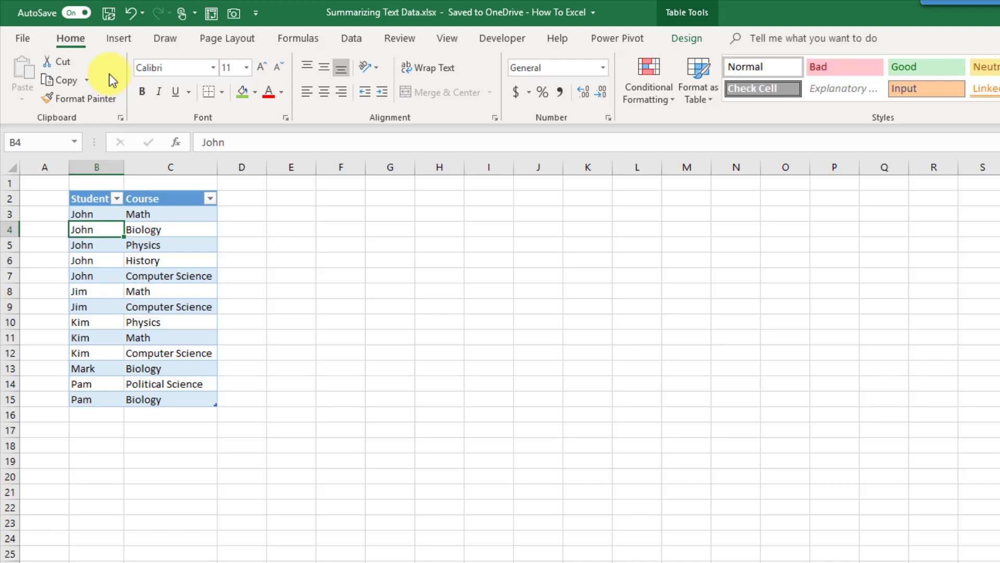
# Insert a PivotTable from StudentData at cell E2 of this sheet, adding the data to the Data Model
pyautogui.click(120, 41)
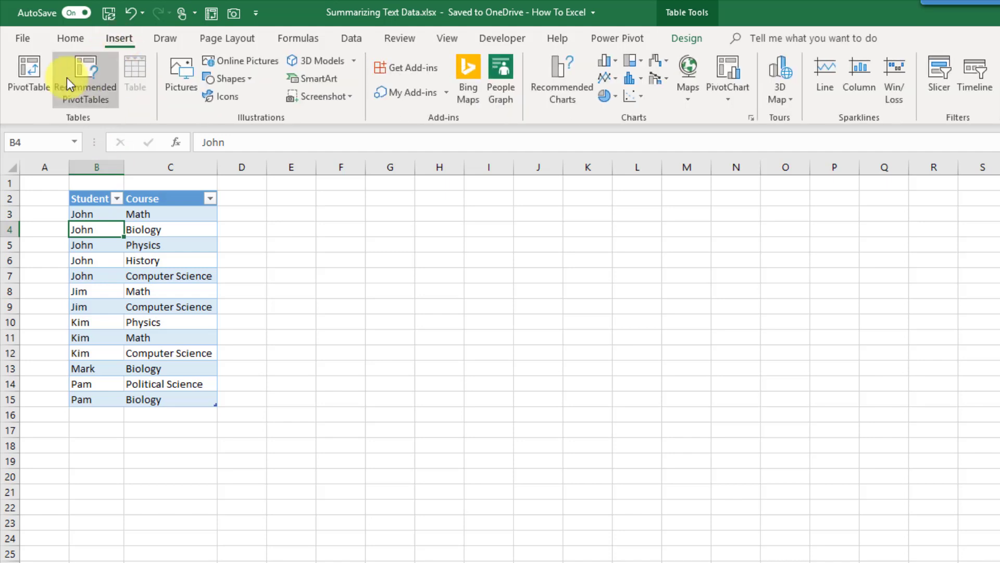
pyautogui.click(31, 80)
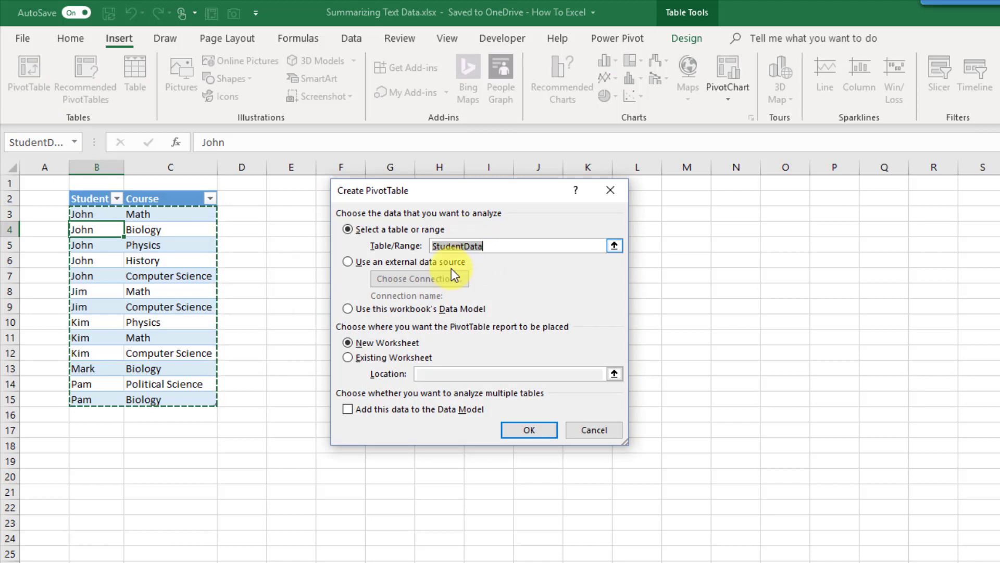
pyautogui.click(348, 356)
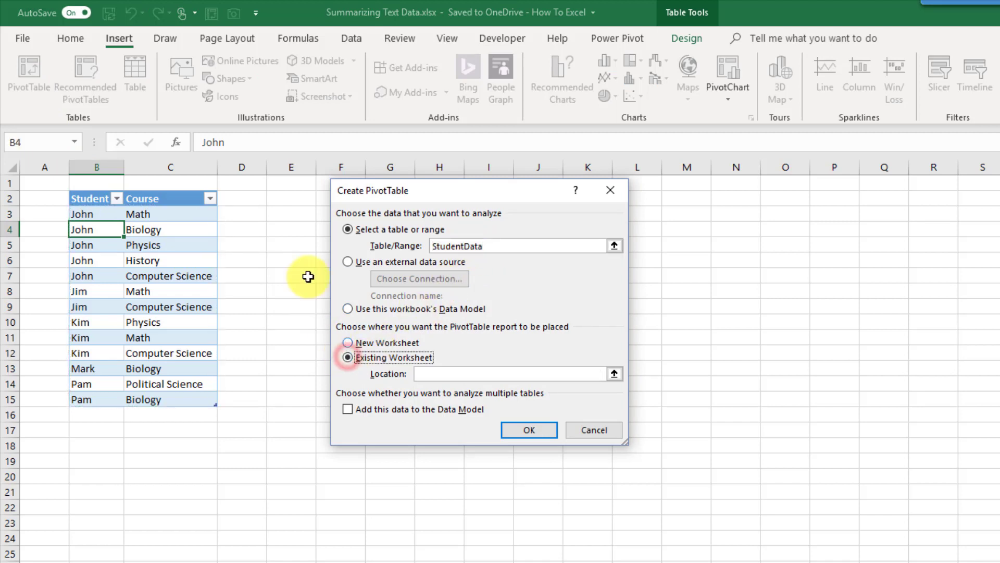
pyautogui.click(282, 200)
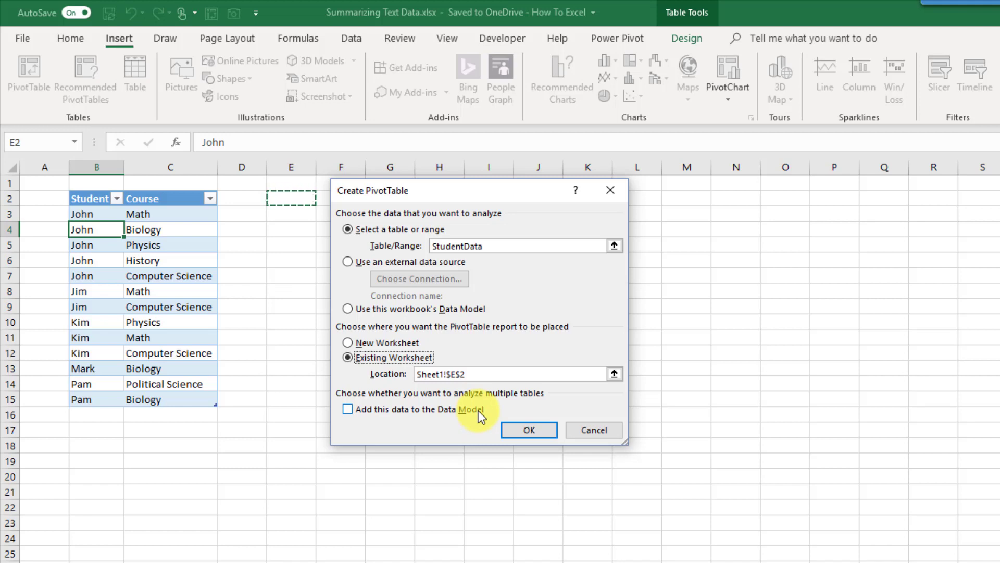
pyautogui.click(348, 407)
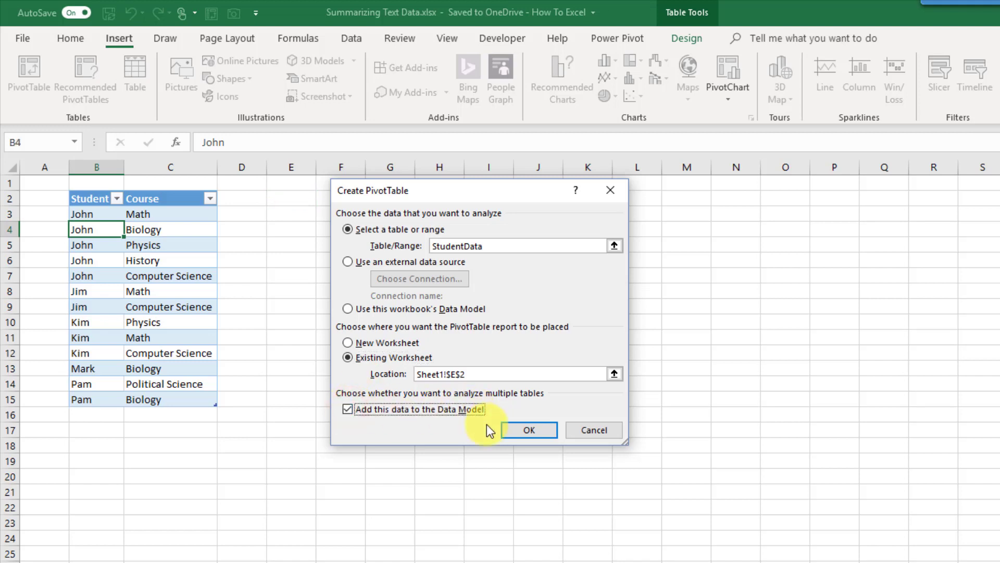
pyautogui.click(511, 433)
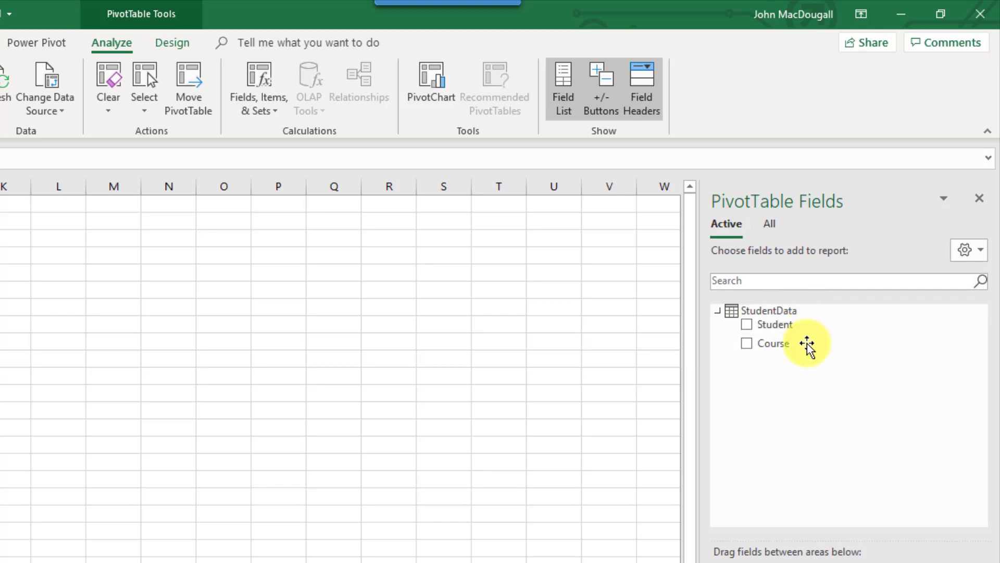
# Add a new measure to the StudentData table named 'Course List'
pyautogui.rightClick(816, 312)
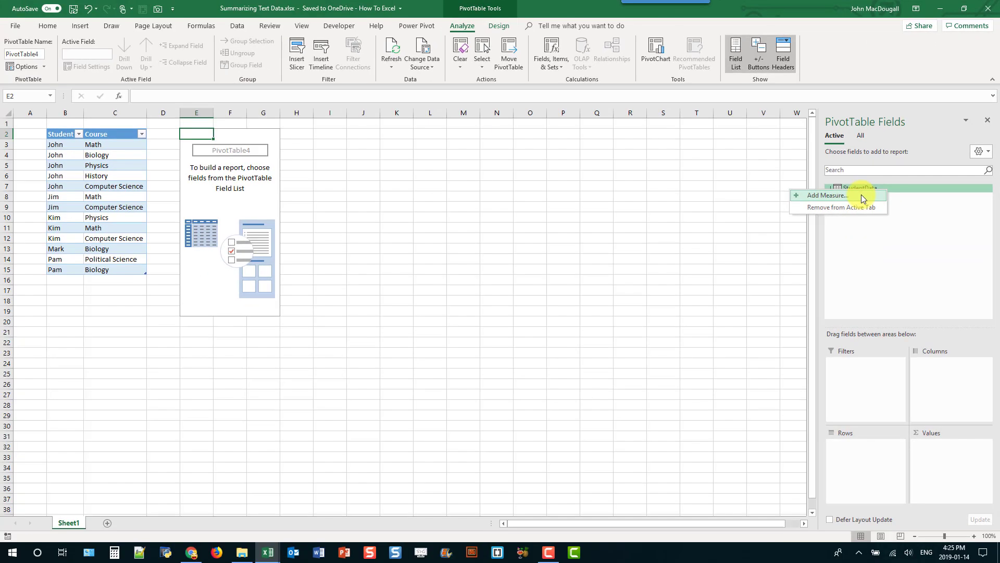
pyautogui.click(861, 195)
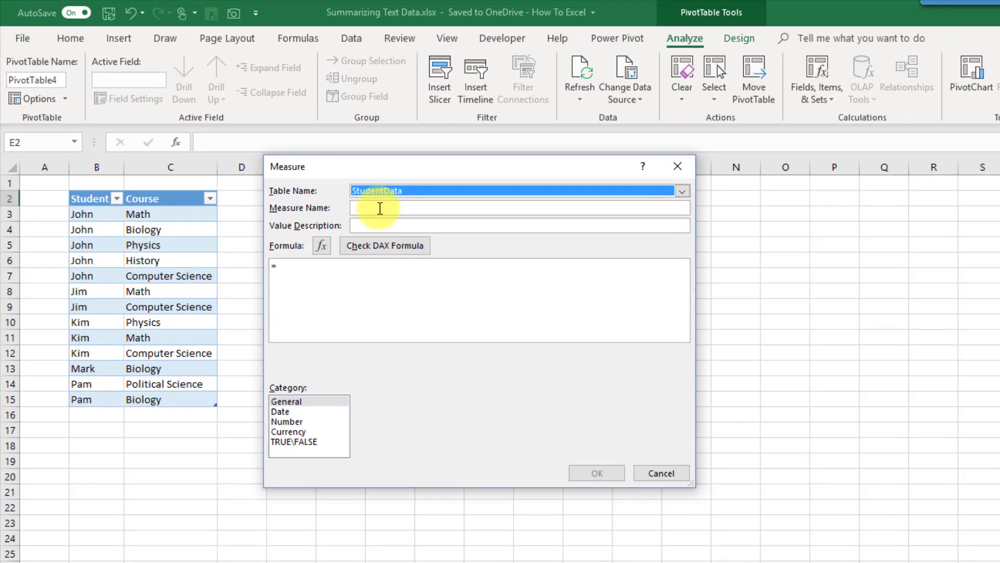
pyautogui.click(255, 140)
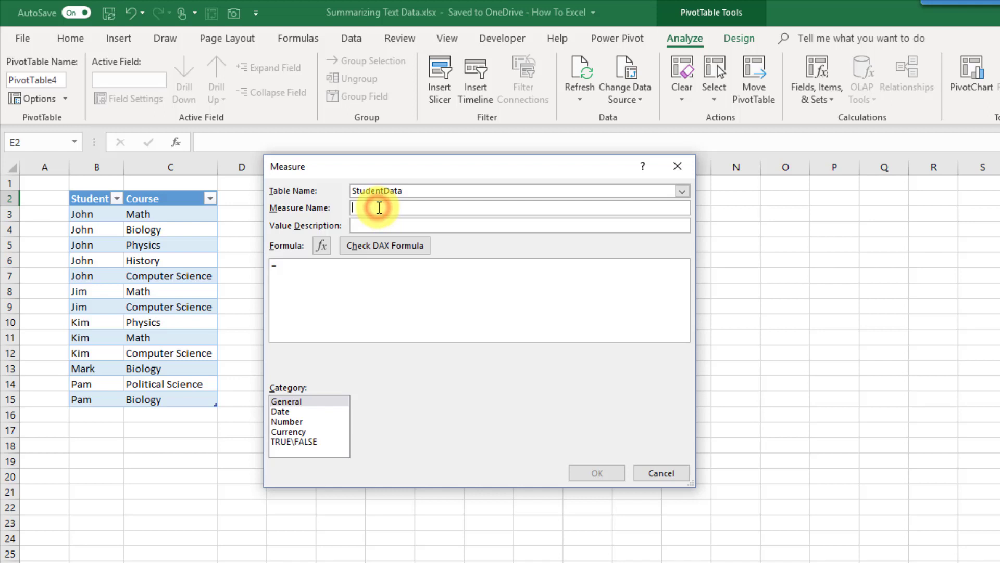
pyautogui.write('Course Lis')
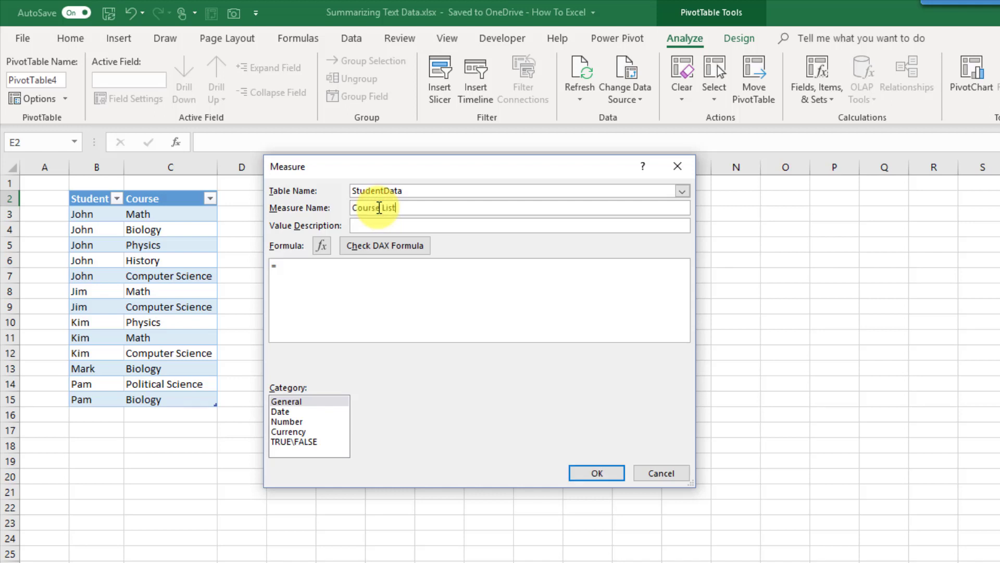
pyautogui.write('t')
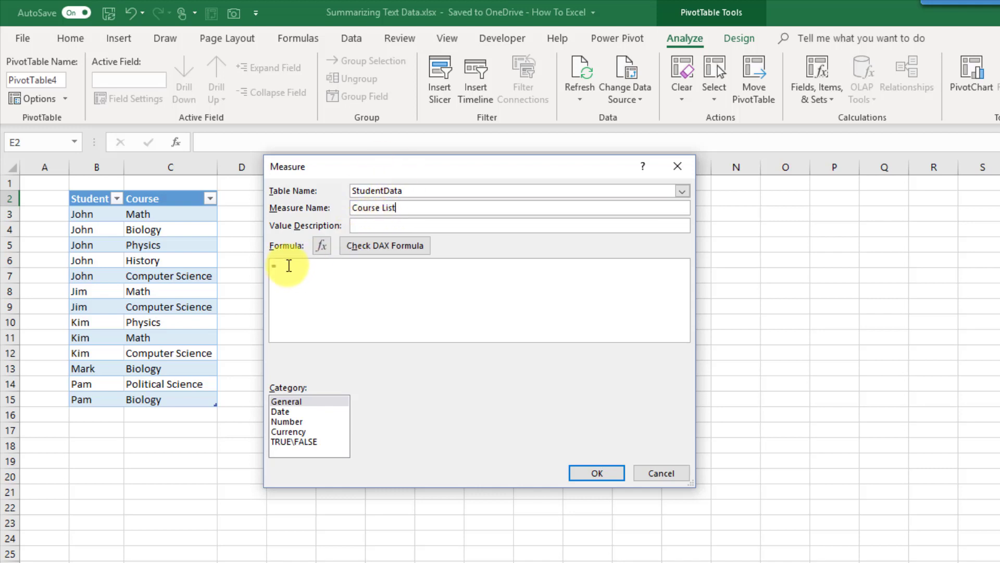
# Start the measure formula with CONCATENATEX over the StudentData table
pyautogui.click(292, 265)
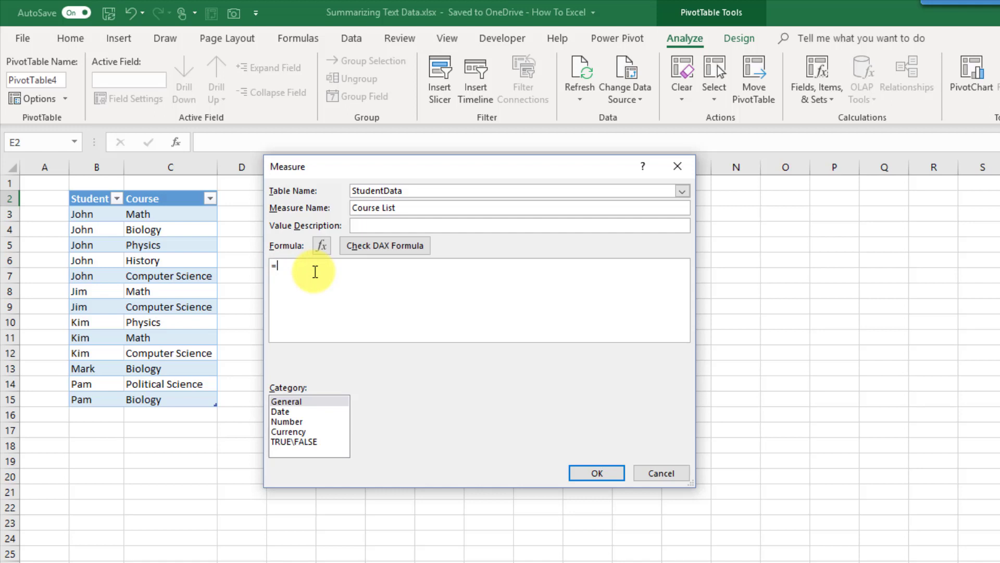
pyautogui.write('con')
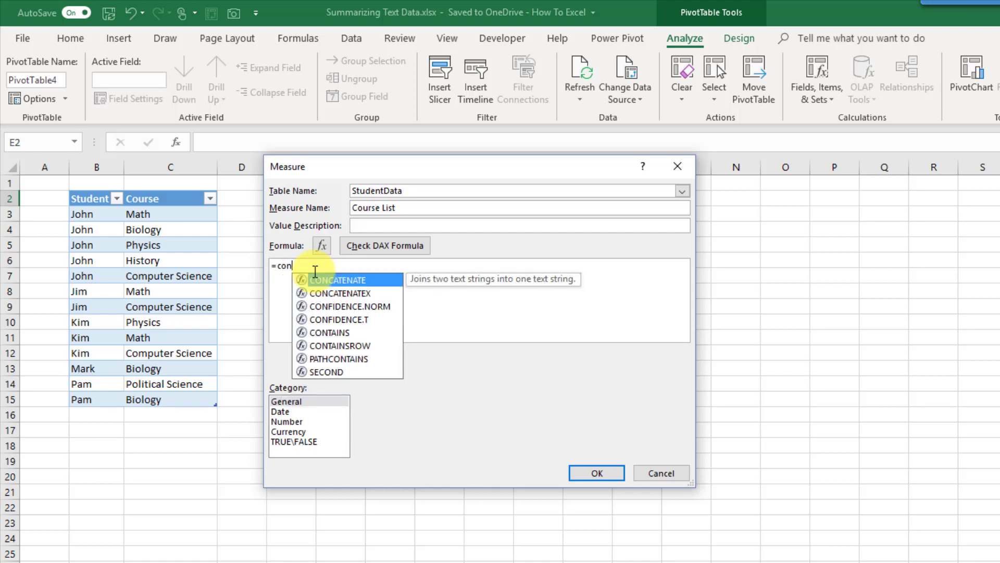
pyautogui.press('Down')
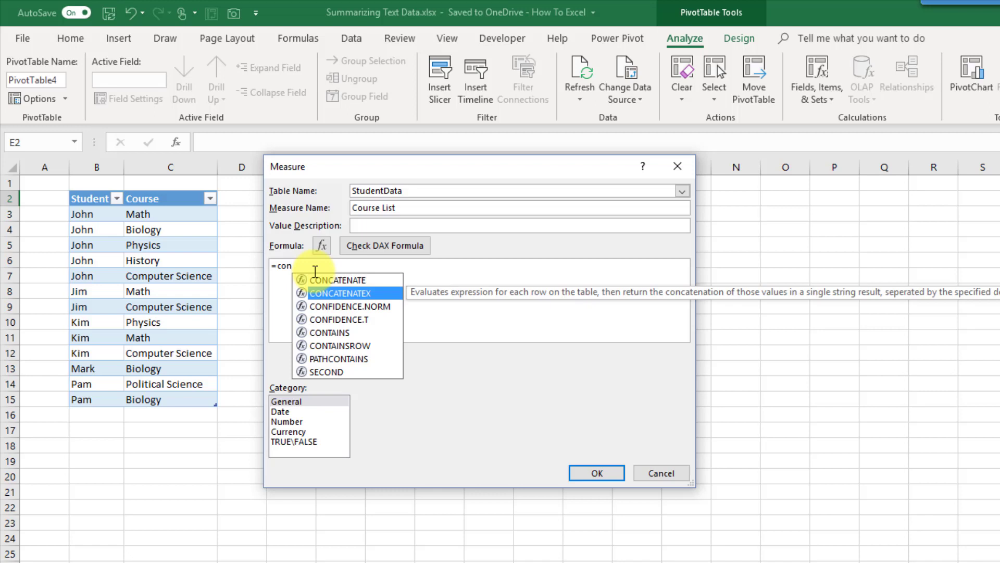
pyautogui.press('Tab')
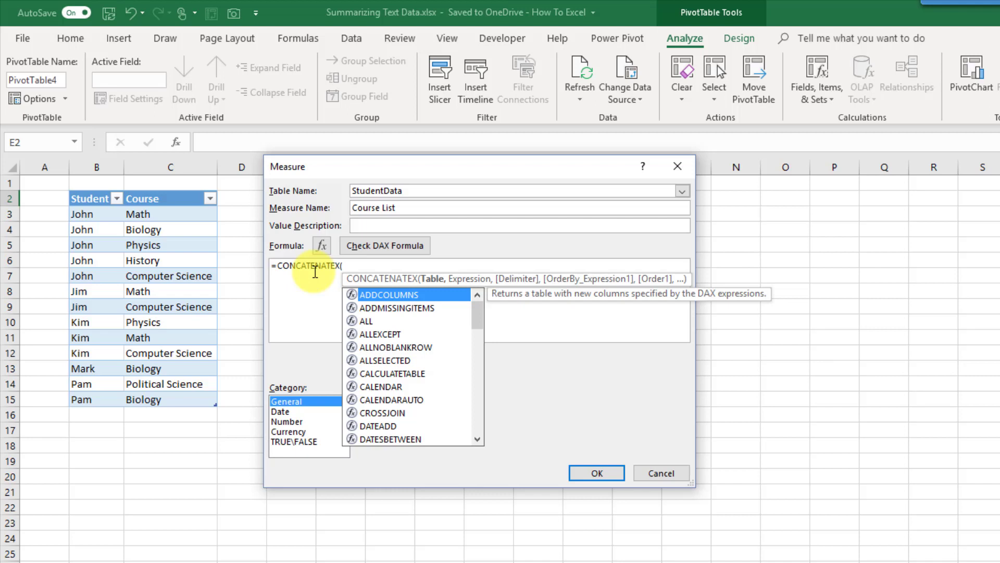
pyautogui.click(345, 266)
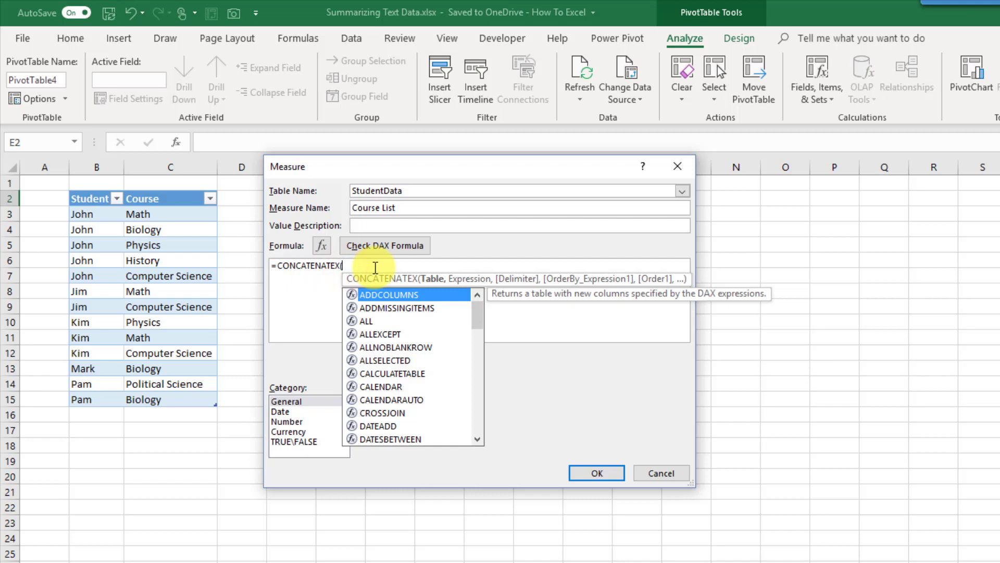
pyautogui.write('StudentData')
pyautogui.press('Tab')
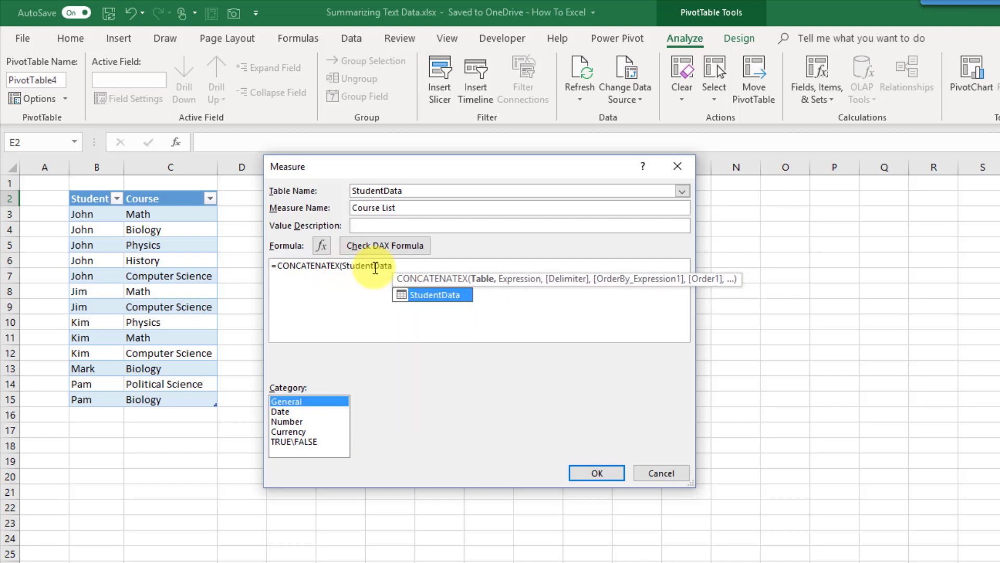
# Add the [Course] column and a ", " delimiter to the CONCATENATEX formula
pyautogui.click(404, 267)
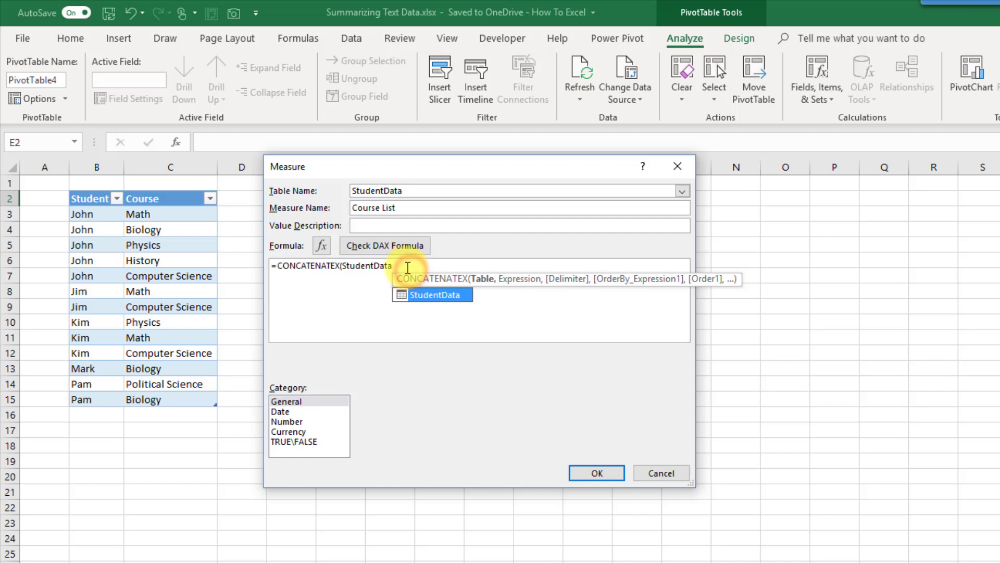
pyautogui.write(',')
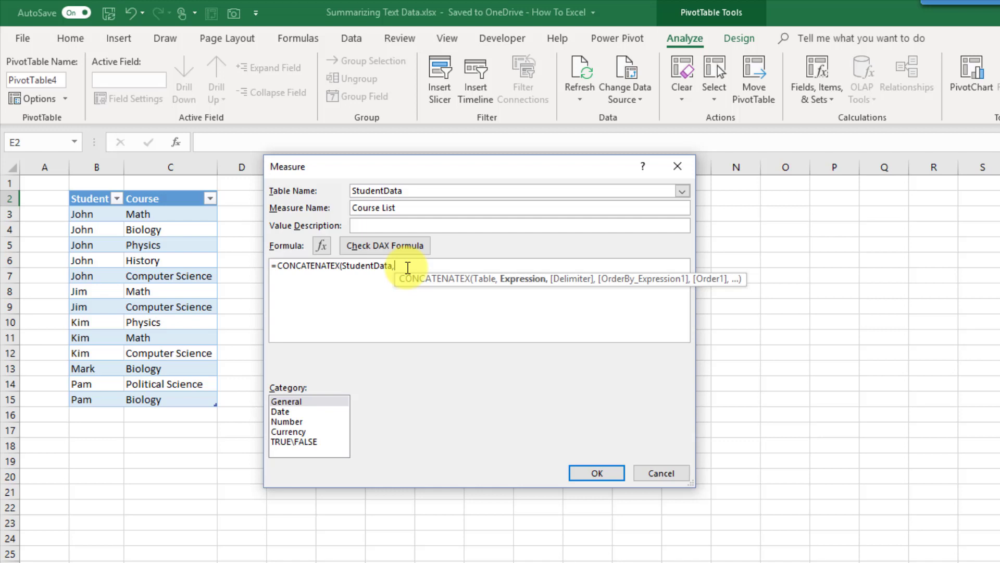
pyautogui.write('course')
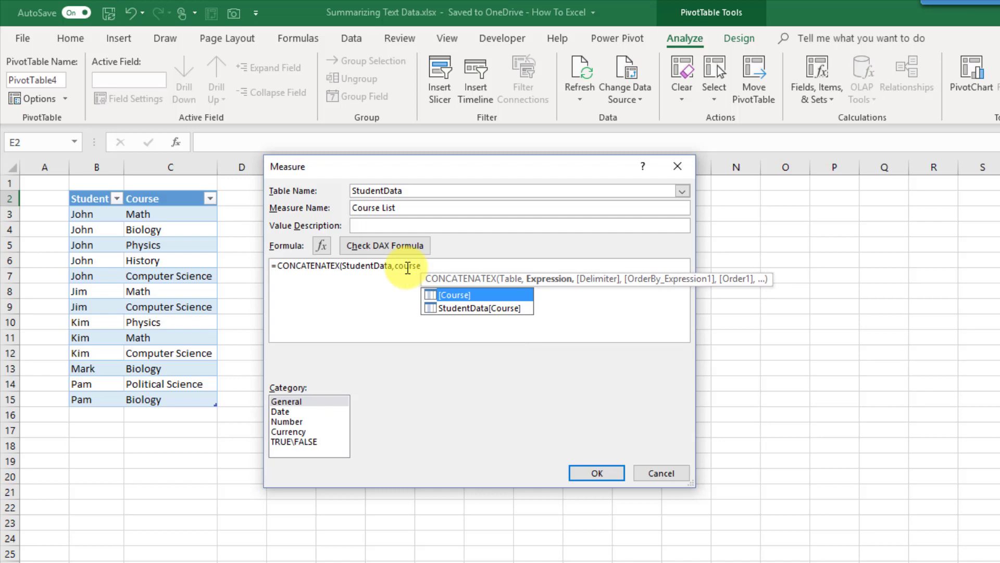
pyautogui.press('Tab')
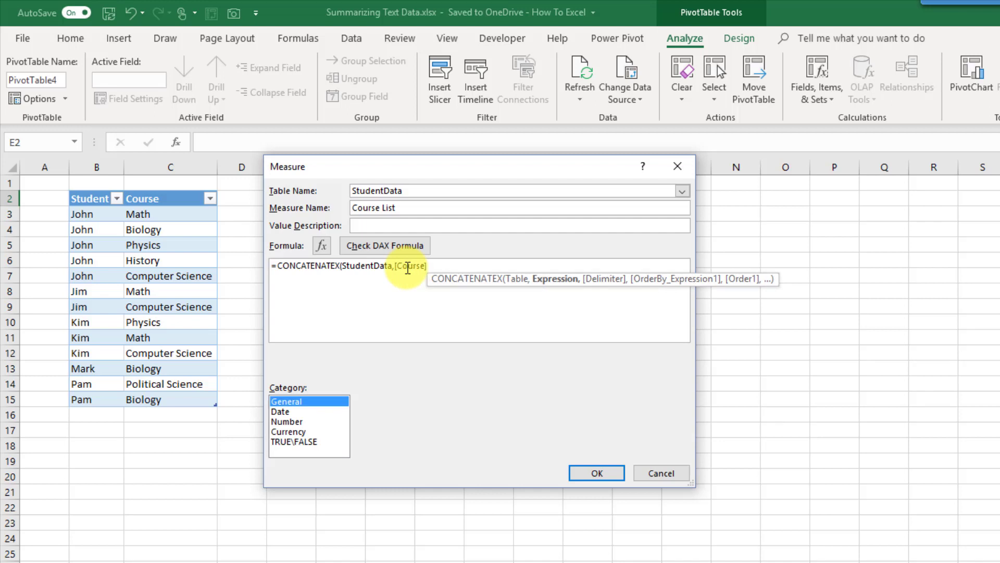
pyautogui.click(436, 269)
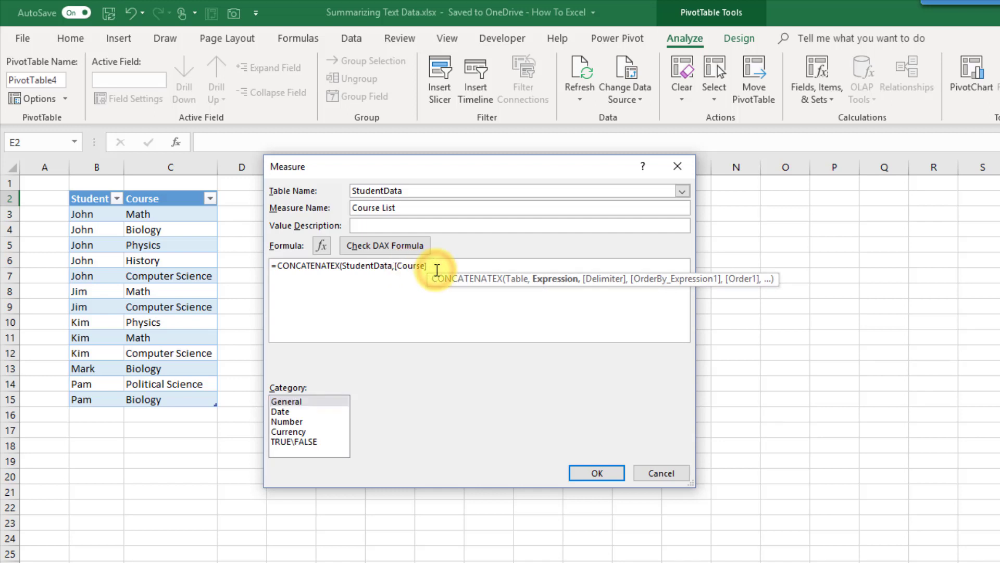
pyautogui.write(',')
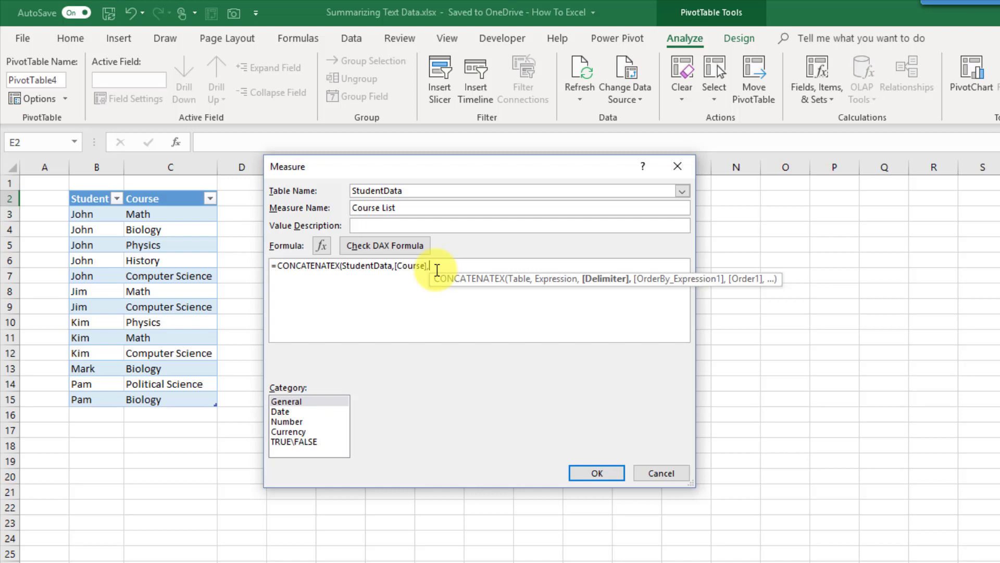
pyautogui.write('",')
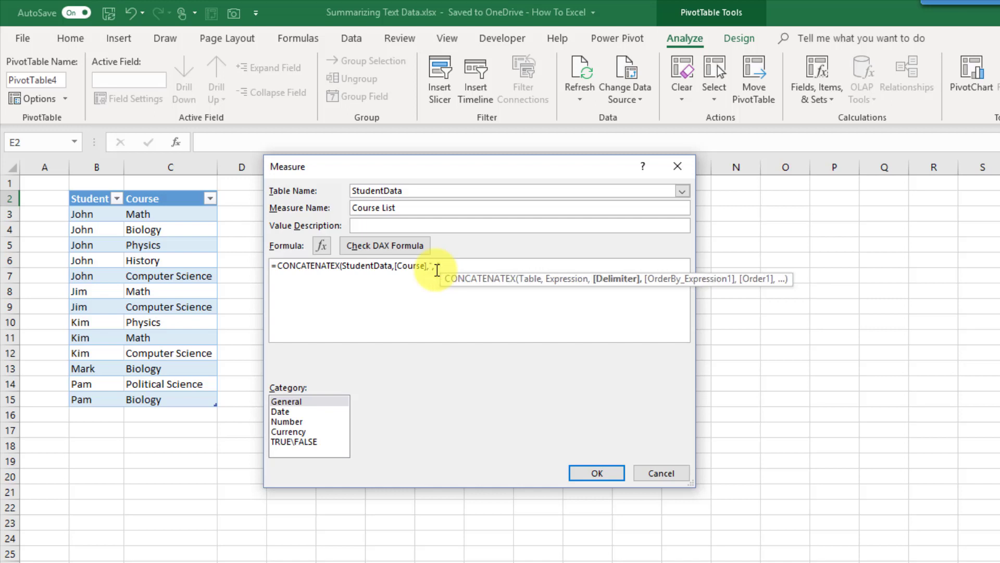
pyautogui.write(' "')
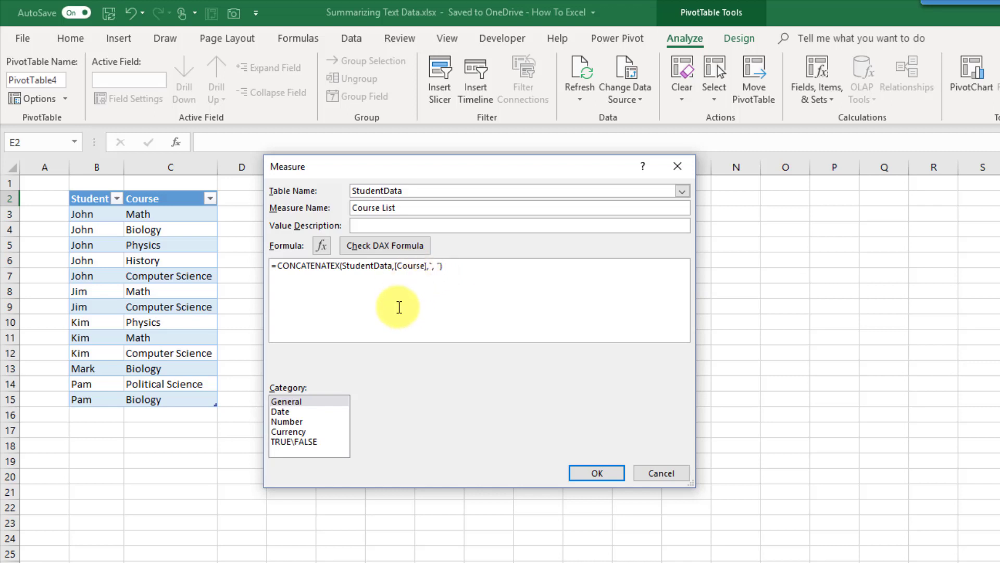
# Save the Course List measure, then place it in Values and Student in Rows
pyautogui.click(597, 473)
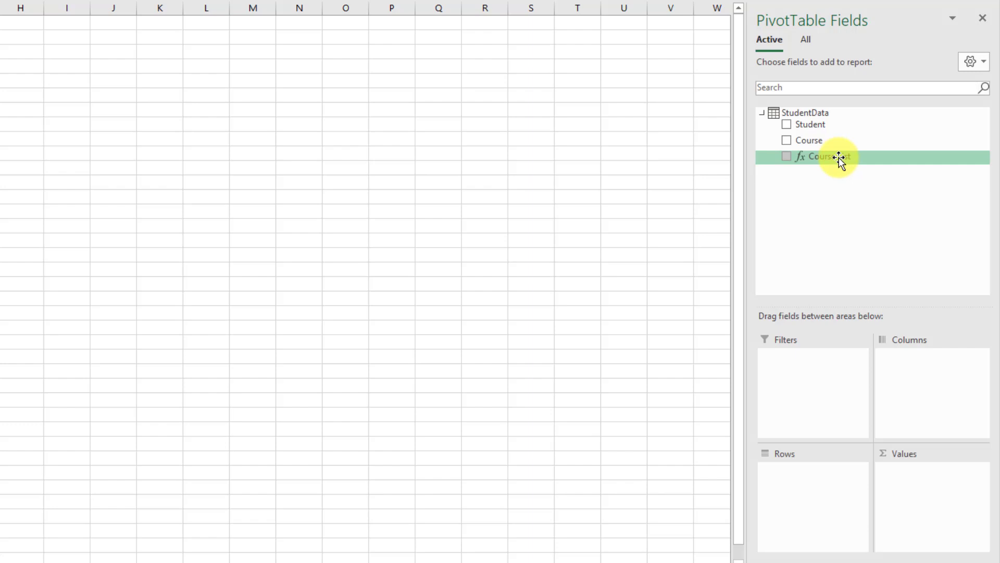
pyautogui.moveTo(839, 157)
pyautogui.mouseDown()
pyautogui.moveTo(920, 375)
pyautogui.moveTo(921, 469)
pyautogui.mouseUp()
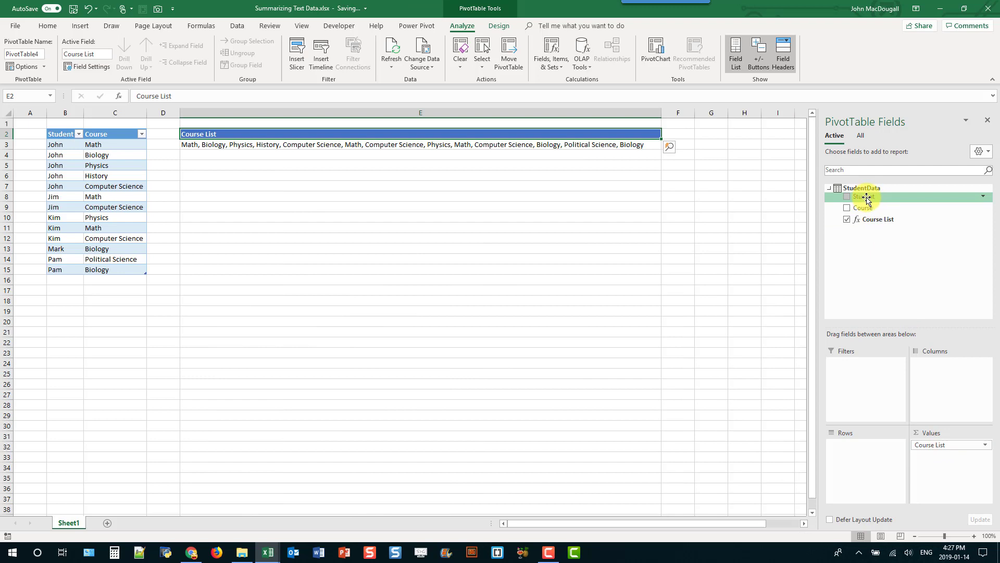
pyautogui.moveTo(865, 198); pyautogui.dragTo(858, 457)
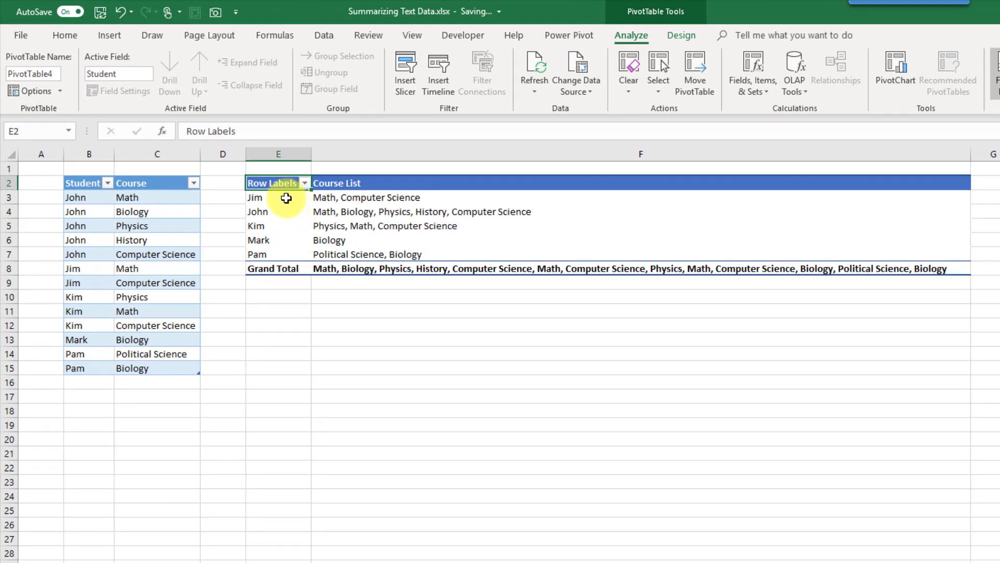
pyautogui.click(286, 198)
pyautogui.click(348, 198)
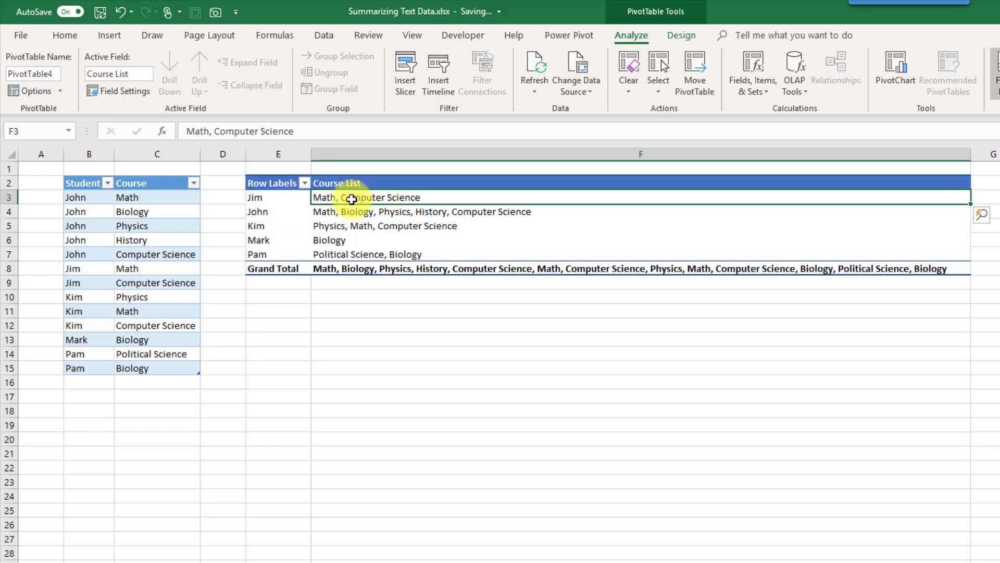
pyautogui.moveTo(99, 271); pyautogui.dragTo(146, 282)
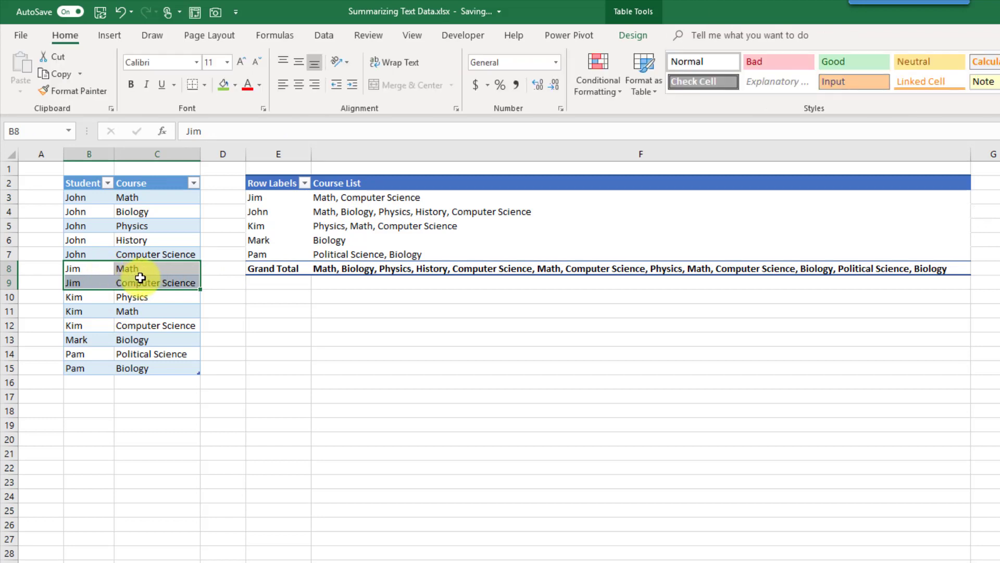
pyautogui.click(149, 268)
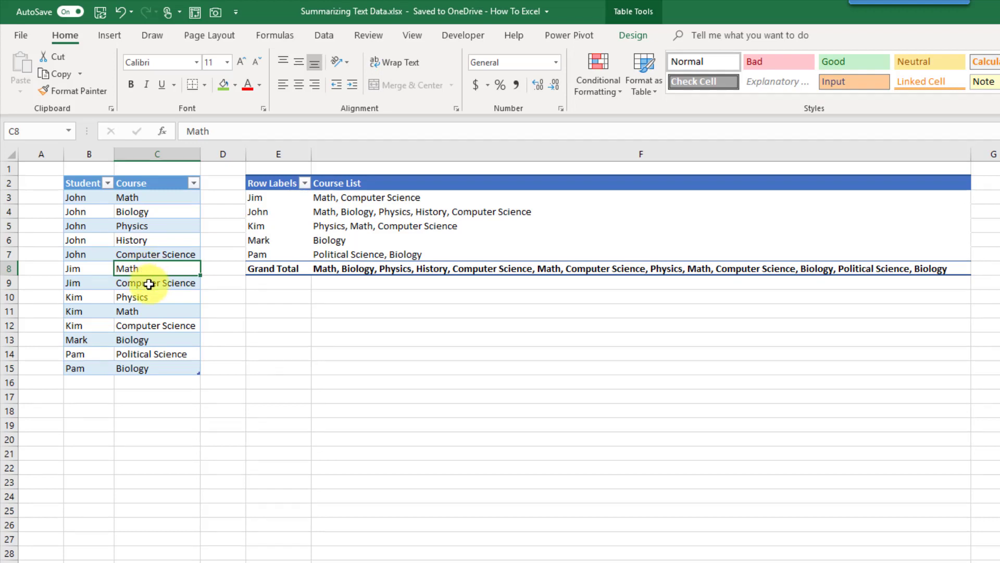
pyautogui.click(149, 283)
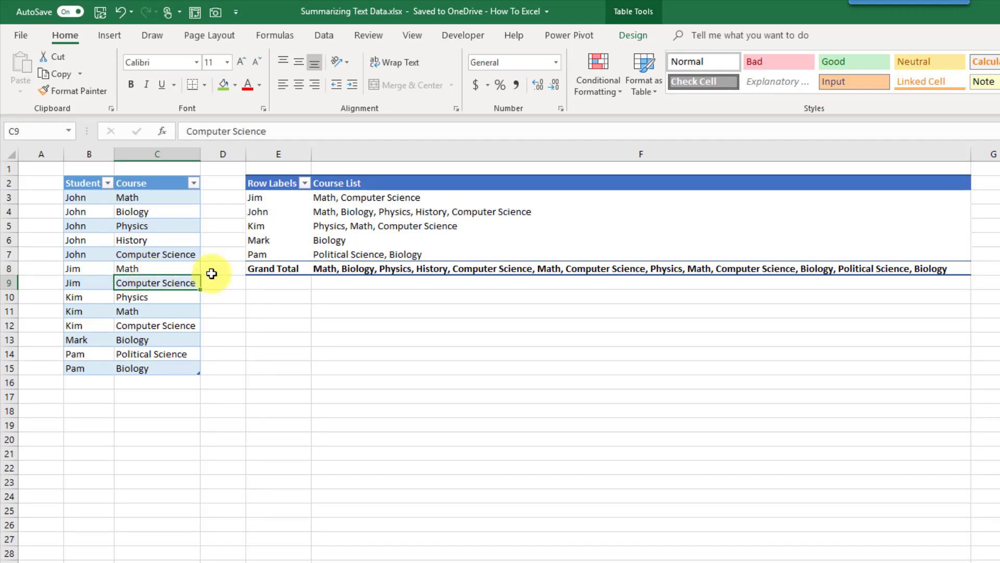
pyautogui.click(331, 198)
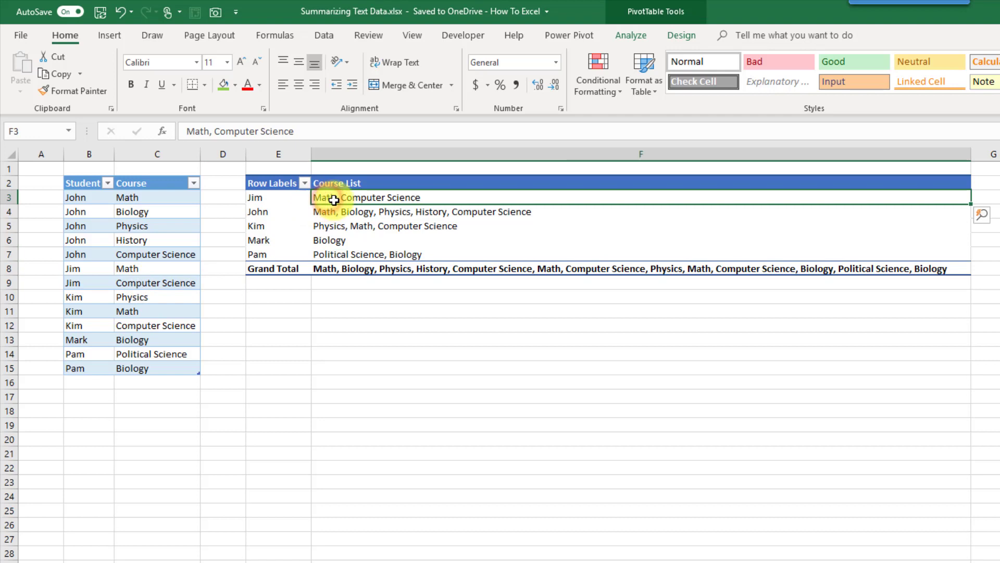